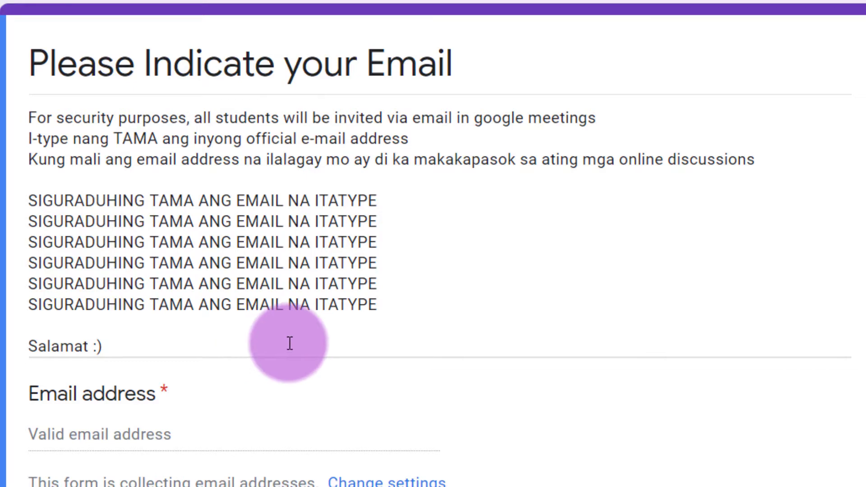
- Review the form from its description and email address field down through the name questions to the Section choices
{"action": "scroll", "coordinate": [288, 344], "scroll_direction": "up", "scroll_amount": 2}
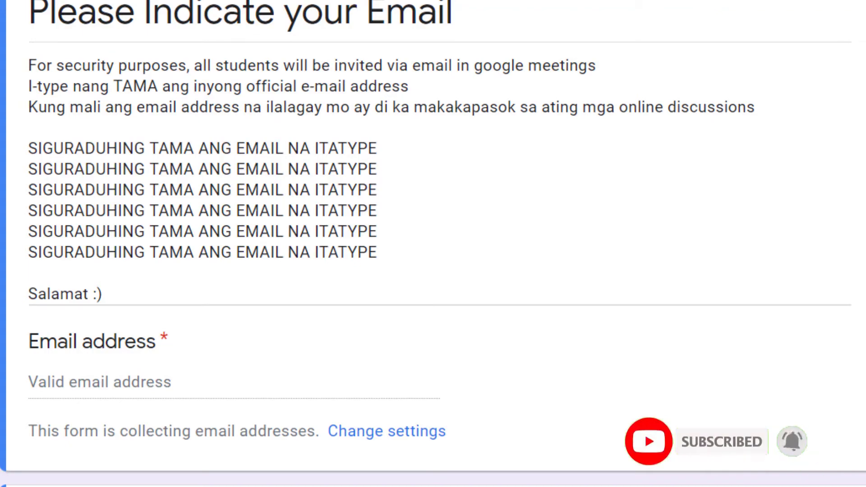
{"action": "scroll", "coordinate": [433, 243], "scroll_direction": "down", "scroll_amount": 3}
{"action": "scroll", "coordinate": [433, 243], "scroll_direction": "up", "scroll_amount": 3}
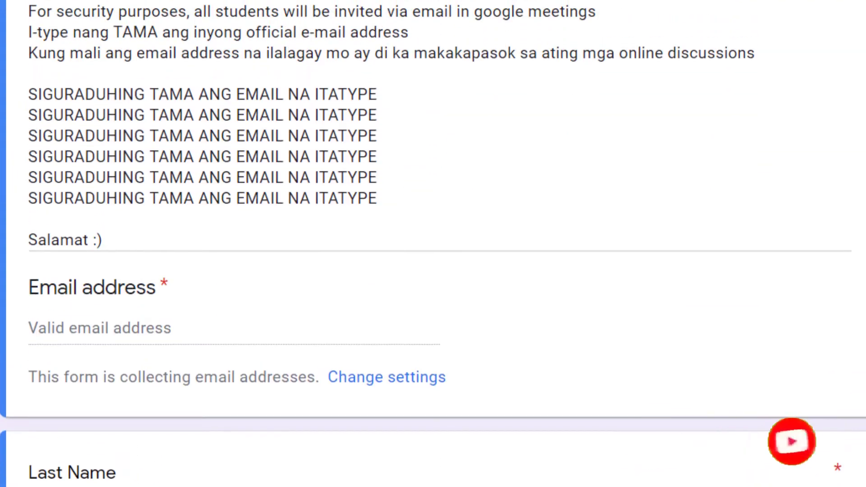
{"action": "scroll", "coordinate": [433, 244], "scroll_direction": "down", "scroll_amount": 3}
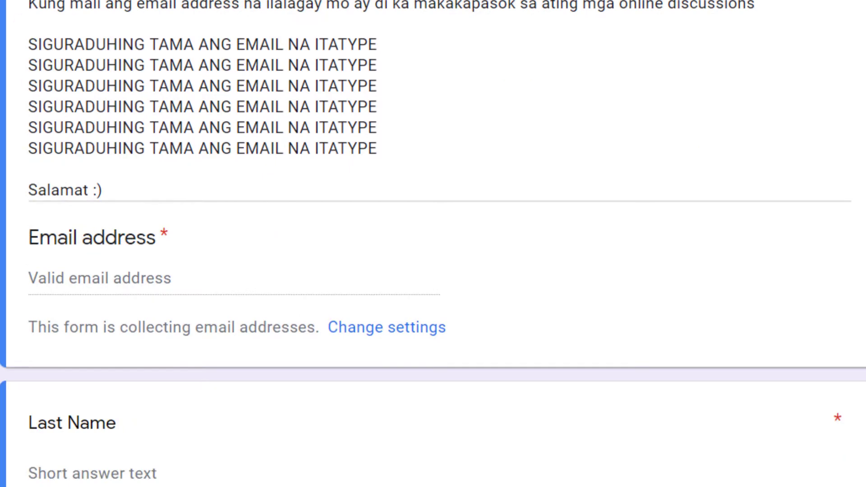
{"action": "scroll", "coordinate": [141, 261], "scroll_direction": "down", "scroll_amount": 7}
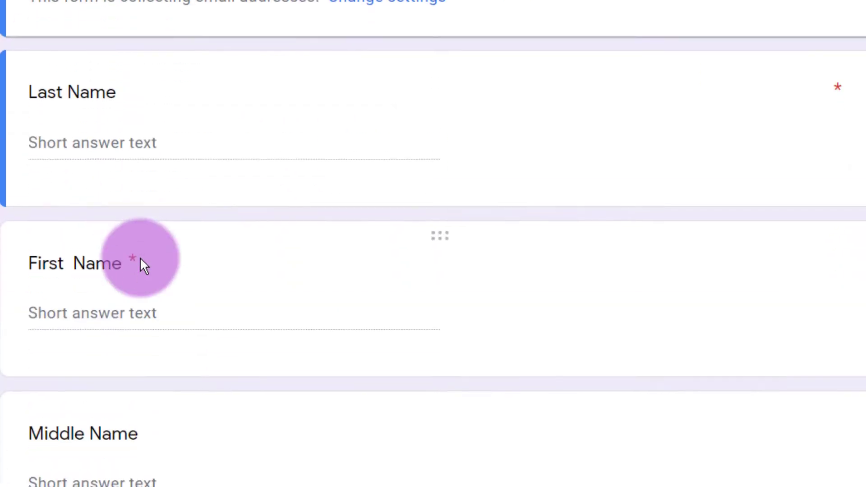
{"action": "scroll", "coordinate": [141, 262], "scroll_direction": "down", "scroll_amount": 10}
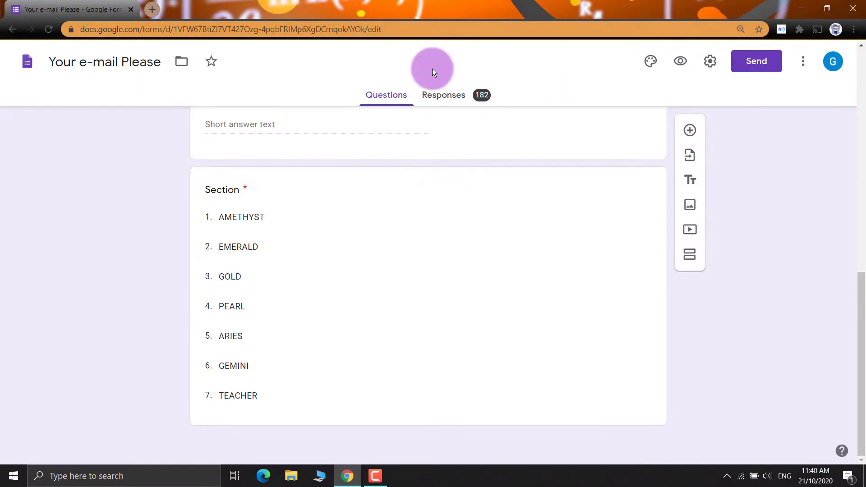
- Open the form's responses and look through the summary of submitted emails and names
{"action": "left_click", "coordinate": [454, 94]}
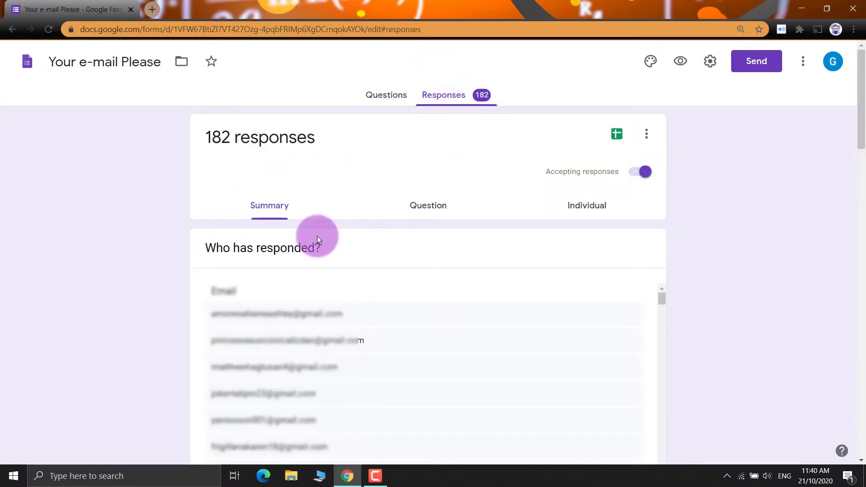
{"action": "scroll", "coordinate": [318, 236], "scroll_direction": "down", "scroll_amount": 15}
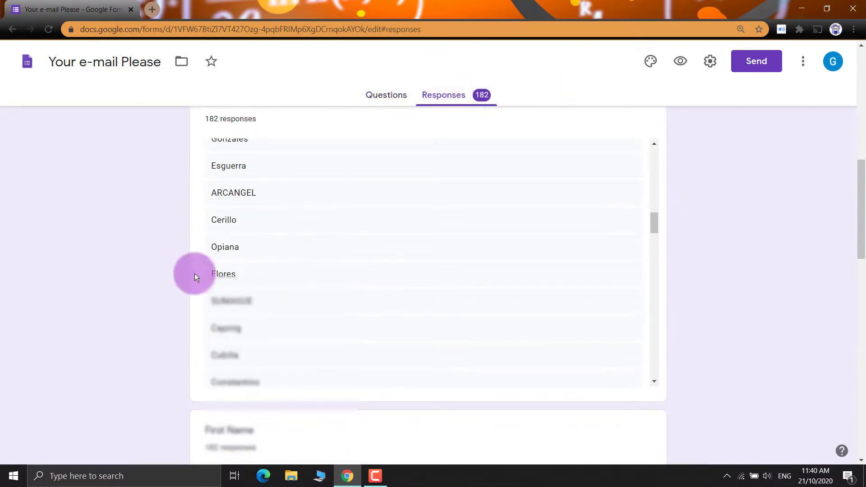
{"action": "scroll", "coordinate": [161, 301], "scroll_direction": "down", "scroll_amount": 15}
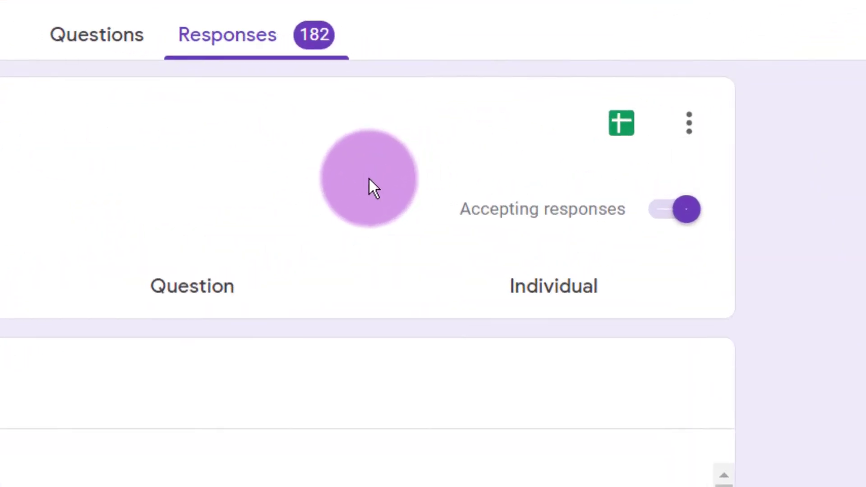
- Open the form's linked responses spreadsheet and download it as an Excel workbook
{"action": "left_click", "coordinate": [621, 128]}
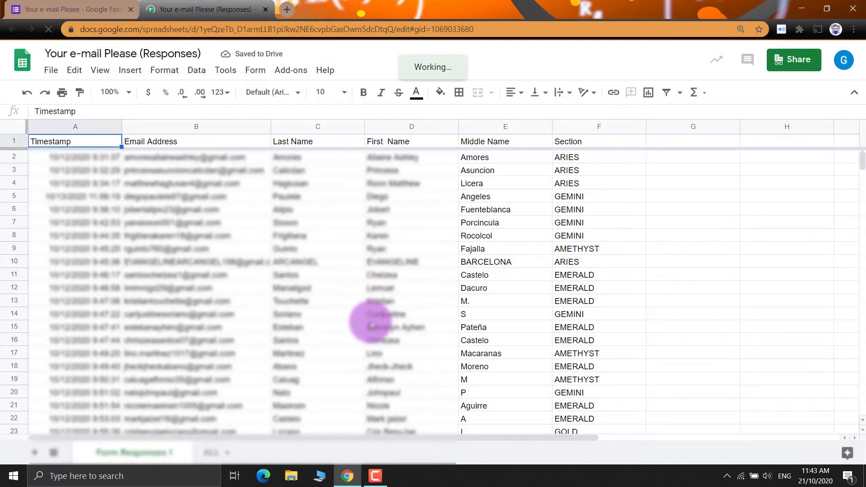
{"action": "scroll", "coordinate": [379, 323], "scroll_direction": "down", "scroll_amount": 3}
{"action": "scroll", "coordinate": [371, 324], "scroll_direction": "down", "scroll_amount": 10}
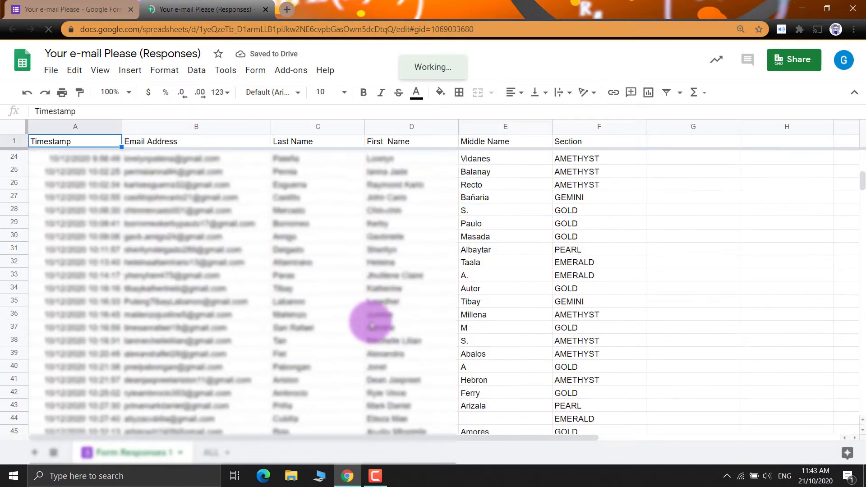
{"action": "scroll", "coordinate": [371, 323], "scroll_direction": "down", "scroll_amount": 3}
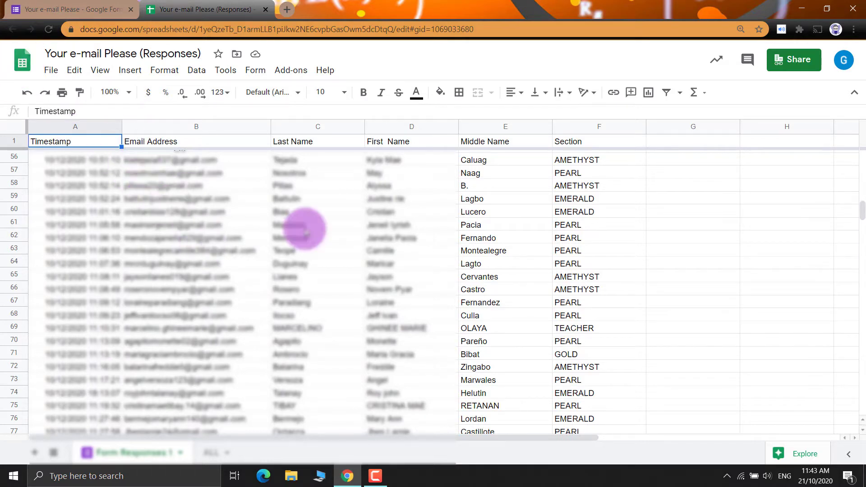
{"action": "left_click", "coordinate": [51, 70]}
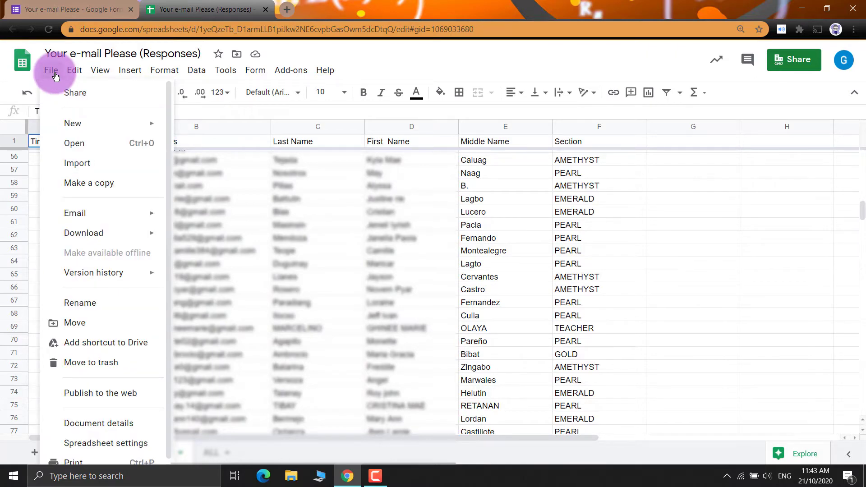
{"action": "mouse_move", "coordinate": [118, 234]}
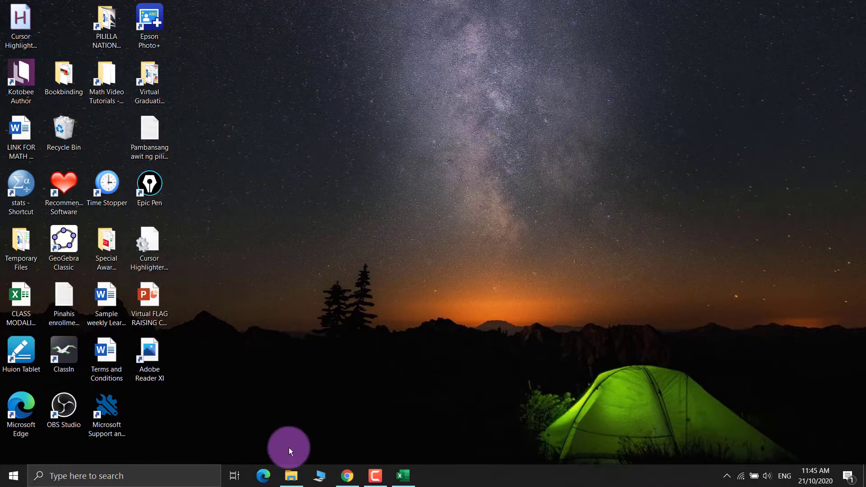
- Switch to File Explorer and show the Downloads folder to find the downloaded responses workbook
{"action": "left_click", "coordinate": [292, 476]}
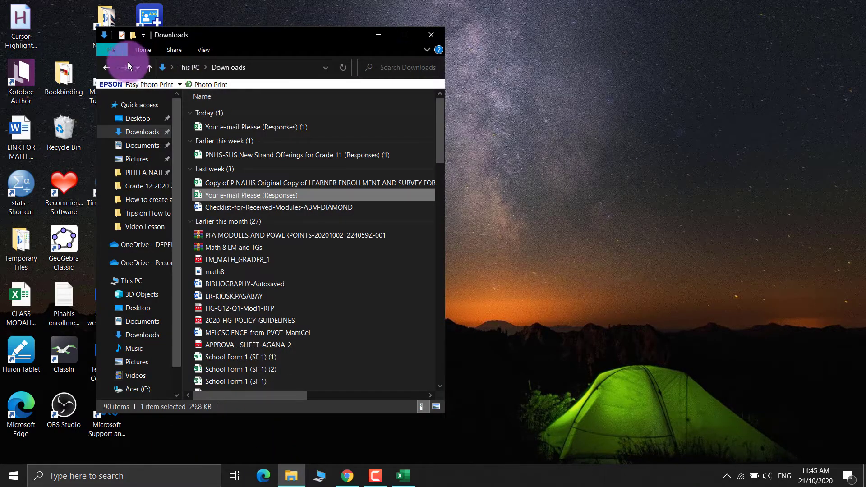
{"action": "left_click", "coordinate": [139, 136]}
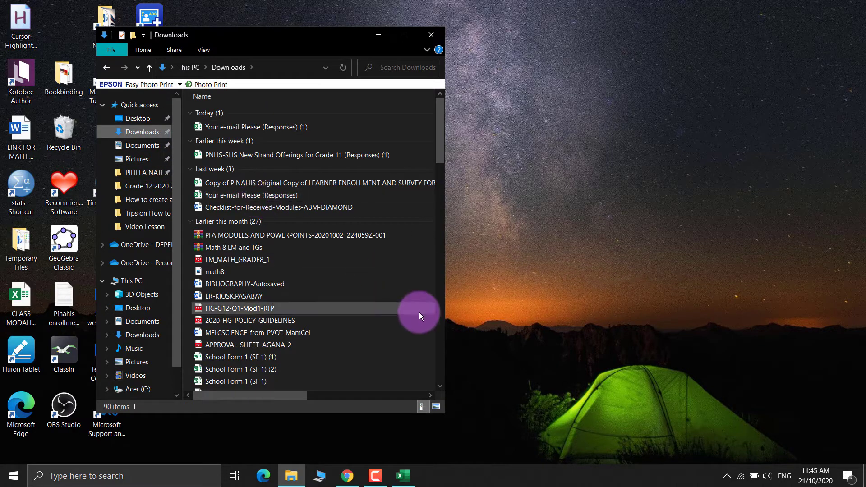
- Switch to the Excel workbook and look through its class sheets one by one, from Basic Cal Class to Teachers
{"action": "key", "text": "alt+Tab"}
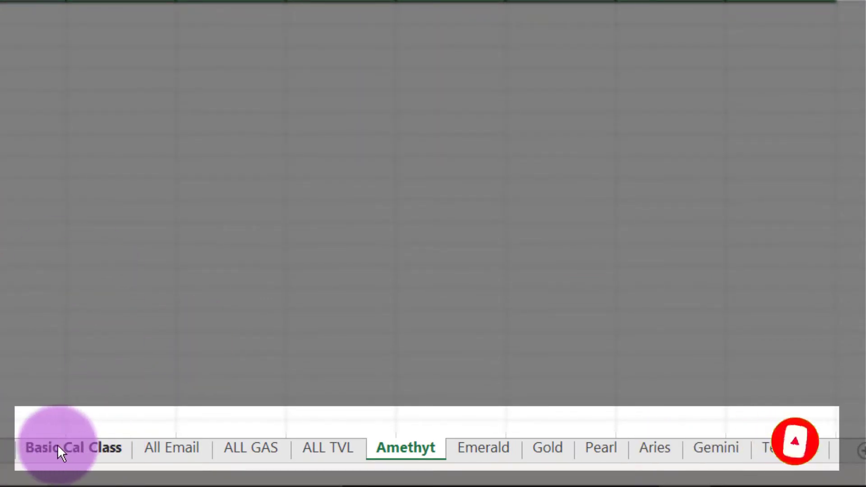
{"action": "left_click", "coordinate": [53, 446]}
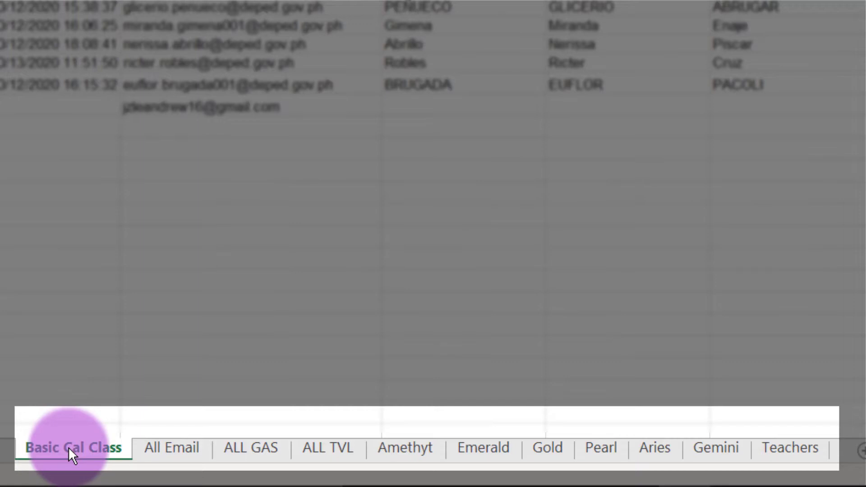
{"action": "left_click", "coordinate": [163, 446]}
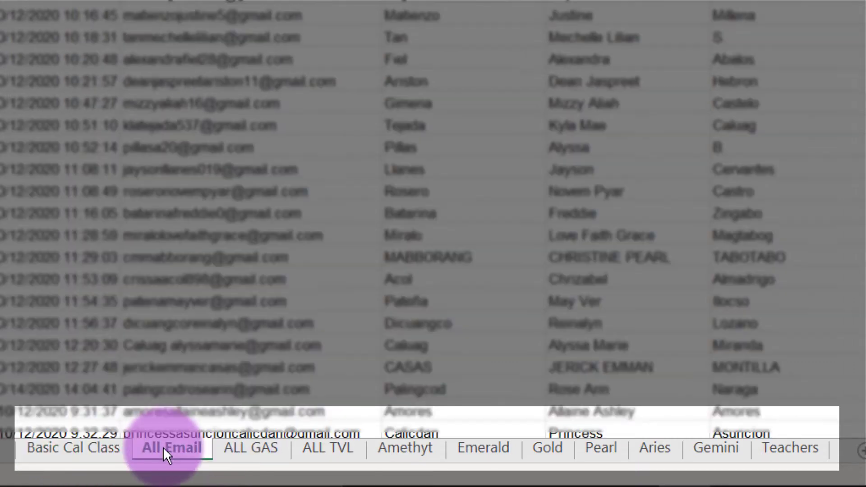
{"action": "left_click", "coordinate": [246, 452]}
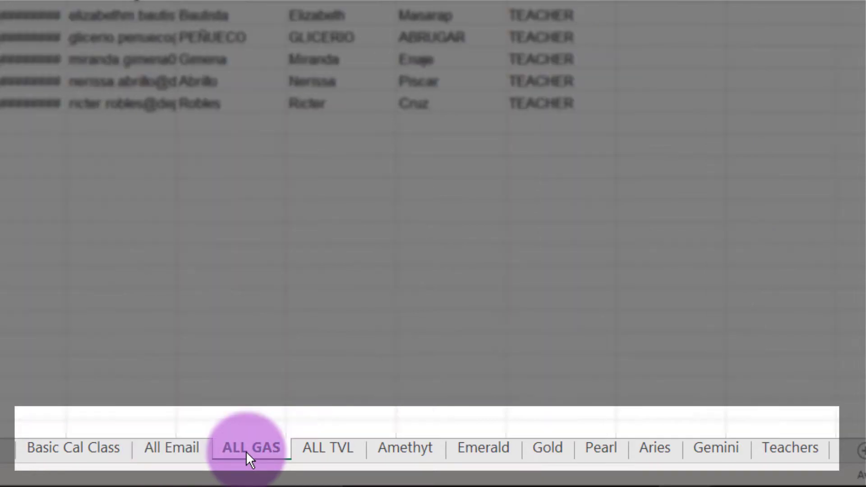
{"action": "left_click", "coordinate": [321, 451]}
{"action": "left_click", "coordinate": [408, 448]}
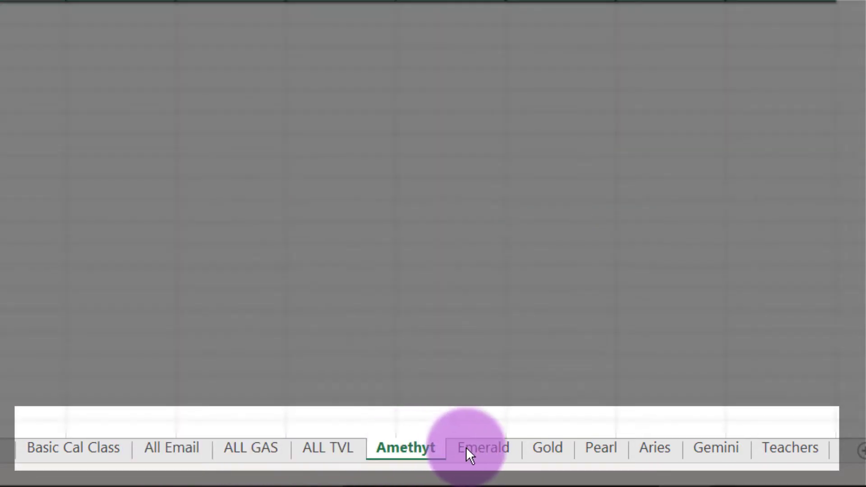
{"action": "left_click", "coordinate": [471, 448]}
{"action": "left_click", "coordinate": [541, 449]}
{"action": "left_click", "coordinate": [604, 449]}
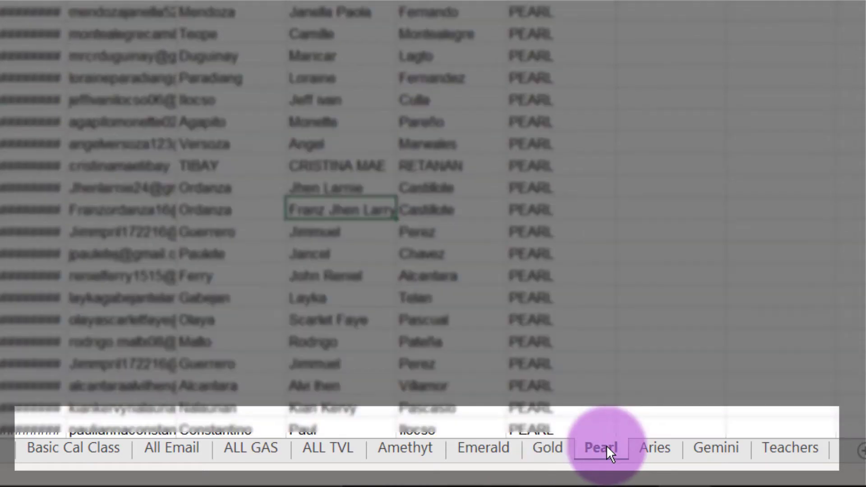
{"action": "left_click", "coordinate": [661, 449]}
{"action": "left_click", "coordinate": [727, 450]}
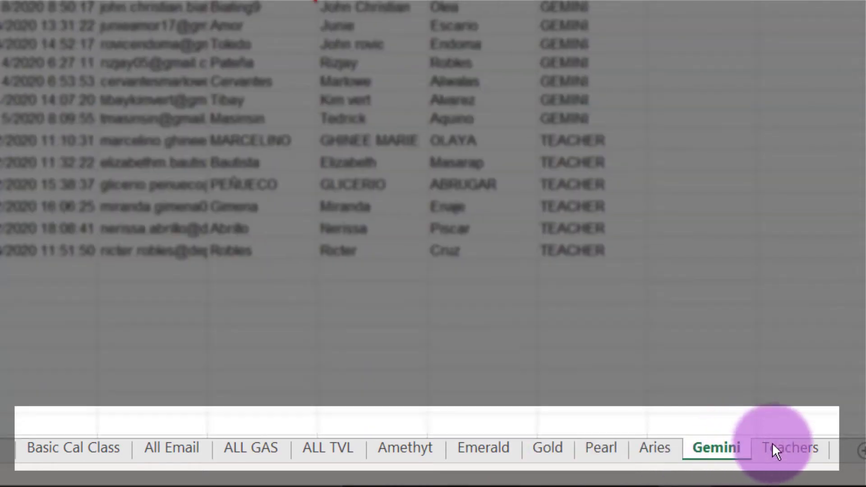
{"action": "left_click", "coordinate": [792, 447]}
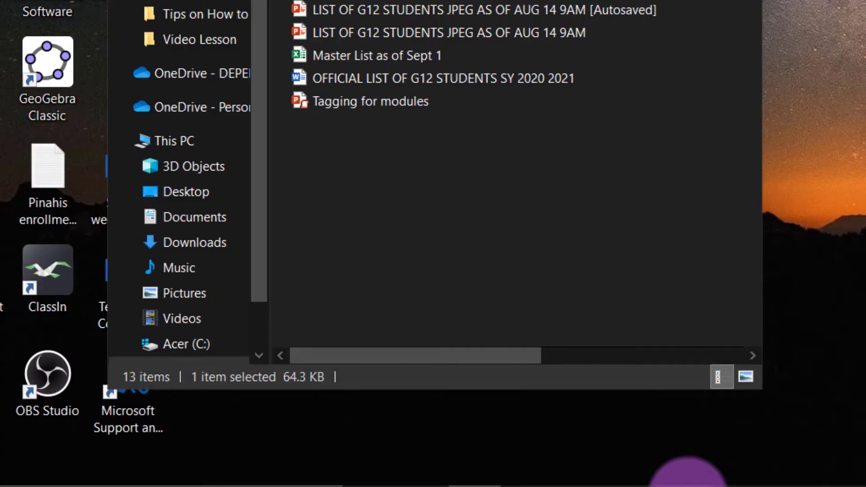
- Switch to the Google home page in Chrome and open Google Calendar from the Google apps
{"action": "mouse_move", "coordinate": [688, 478]}
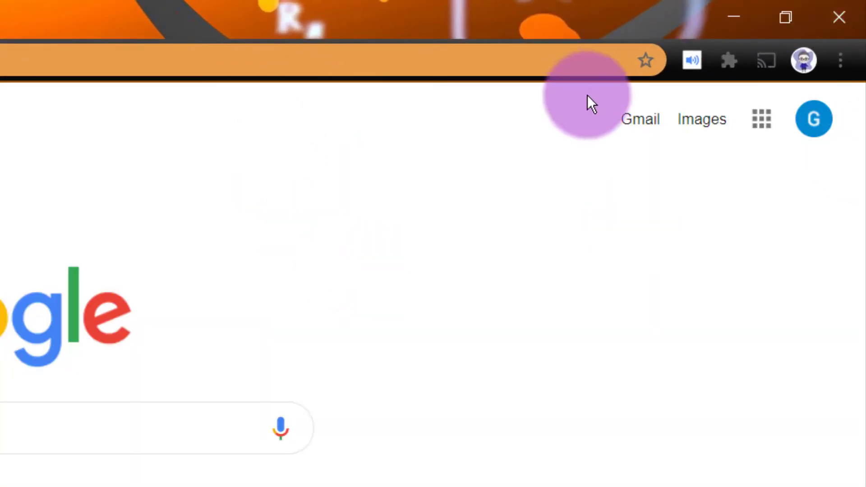
{"action": "left_click", "coordinate": [762, 122]}
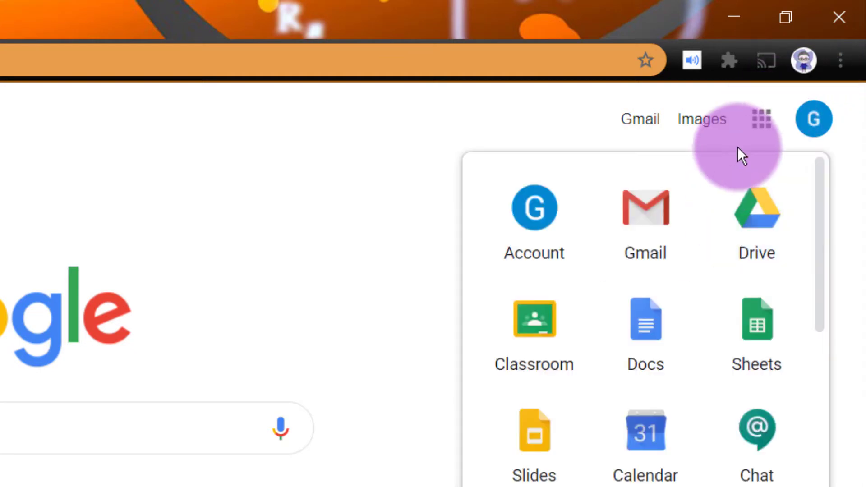
{"action": "left_click", "coordinate": [759, 127]}
{"action": "left_click", "coordinate": [759, 126]}
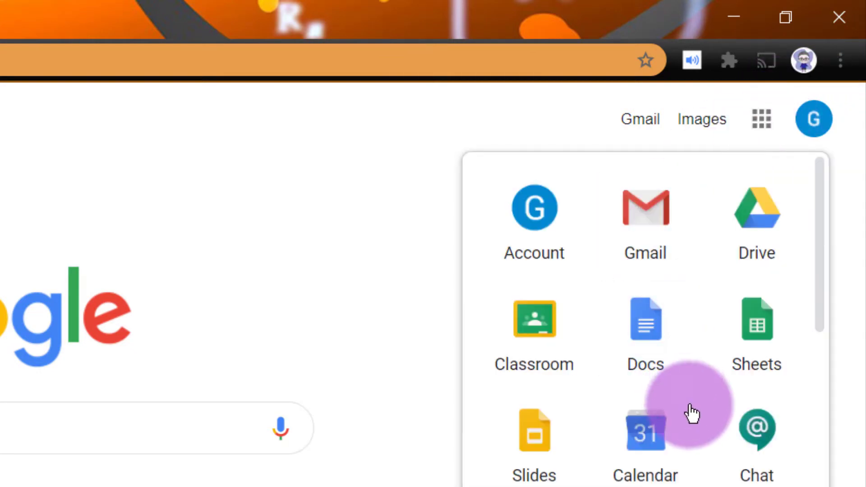
{"action": "left_click", "coordinate": [639, 461]}
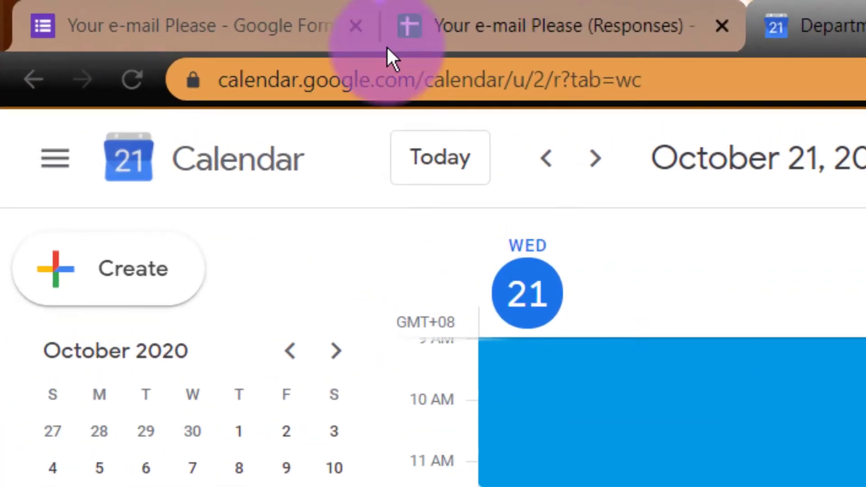
- Create a calendar event titled "Basic Calculus Week 3 Emerald" dated Monday, October 26
{"action": "left_click", "coordinate": [127, 275]}
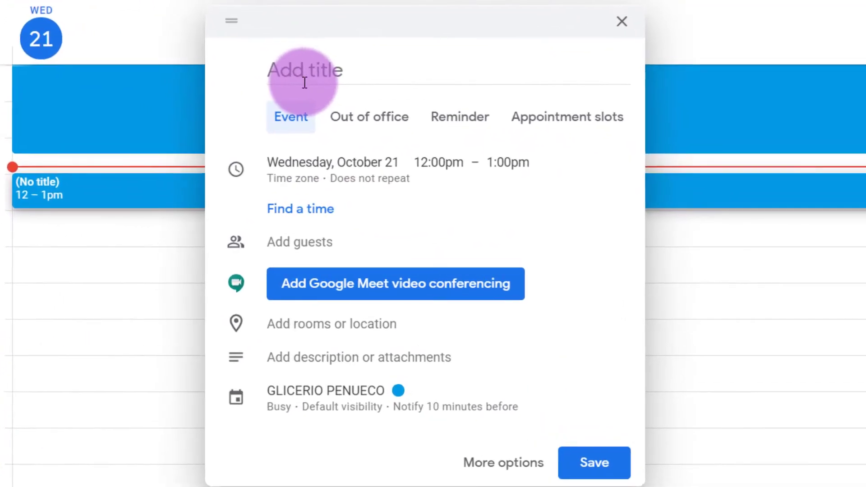
{"action": "left_click", "coordinate": [340, 114]}
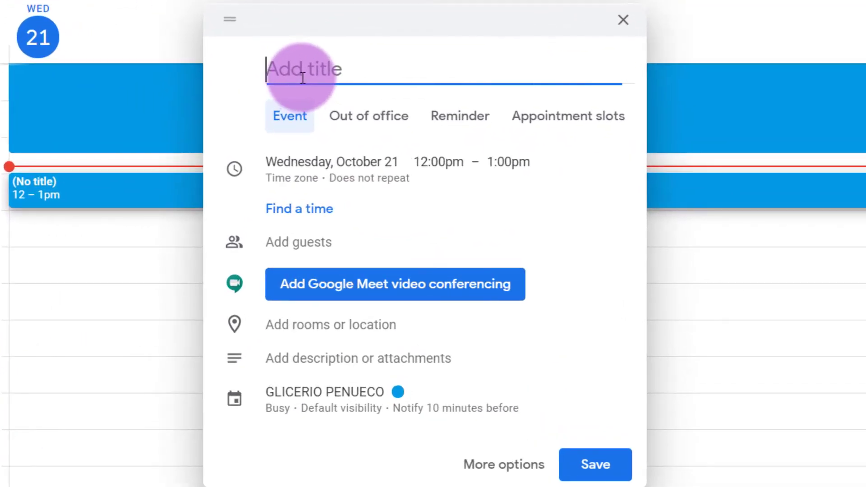
{"action": "type", "text": "Basic Calculus Week 3"}
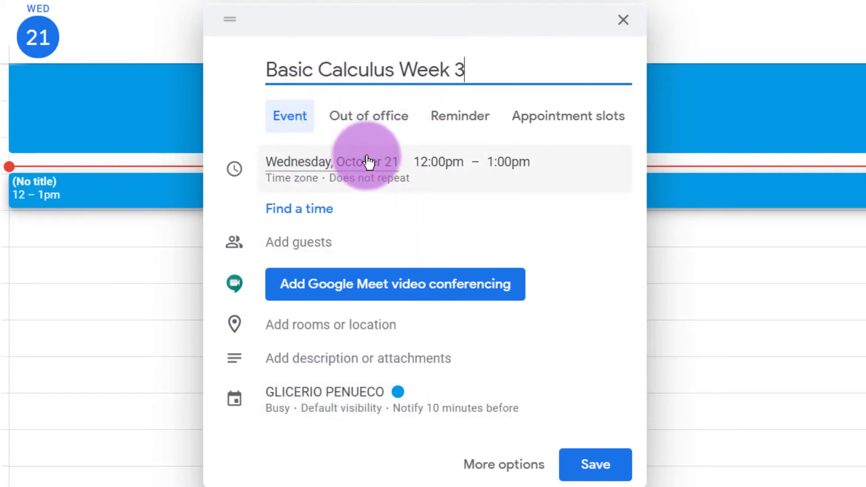
{"action": "left_click", "coordinate": [393, 167]}
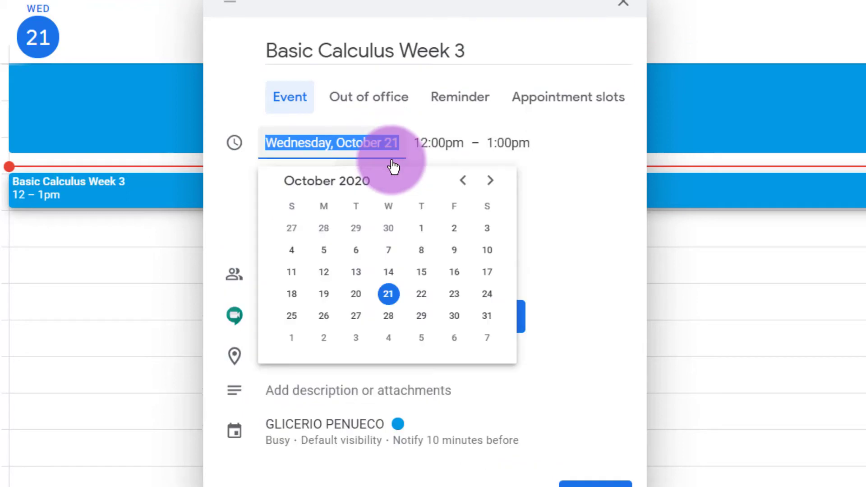
{"action": "left_click", "coordinate": [323, 316]}
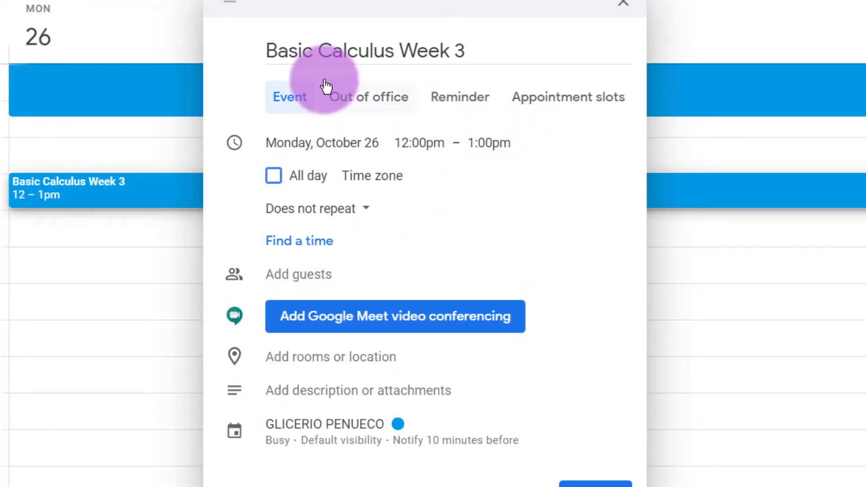
{"action": "left_click", "coordinate": [500, 39]}
{"action": "type", "text": "Emerald"}
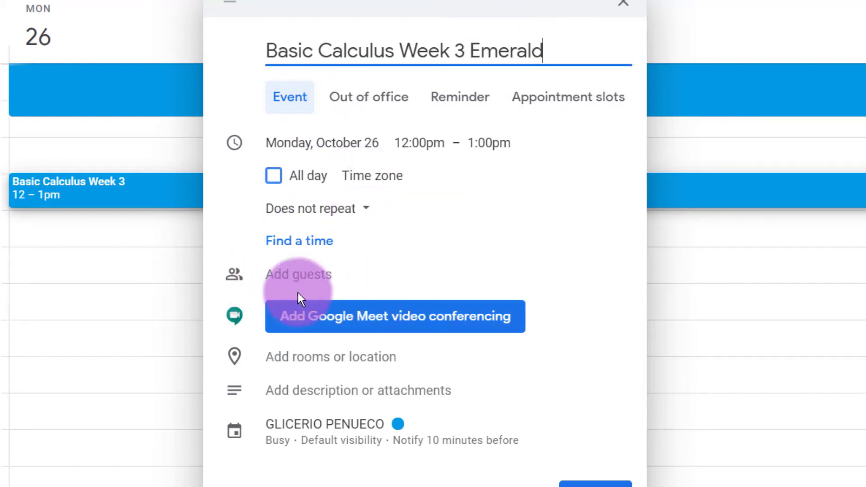
- Add Google Meet video conferencing to the "Basic Calculus Week 3 Emerald" event and start its guest entry
{"action": "left_click", "coordinate": [351, 325]}
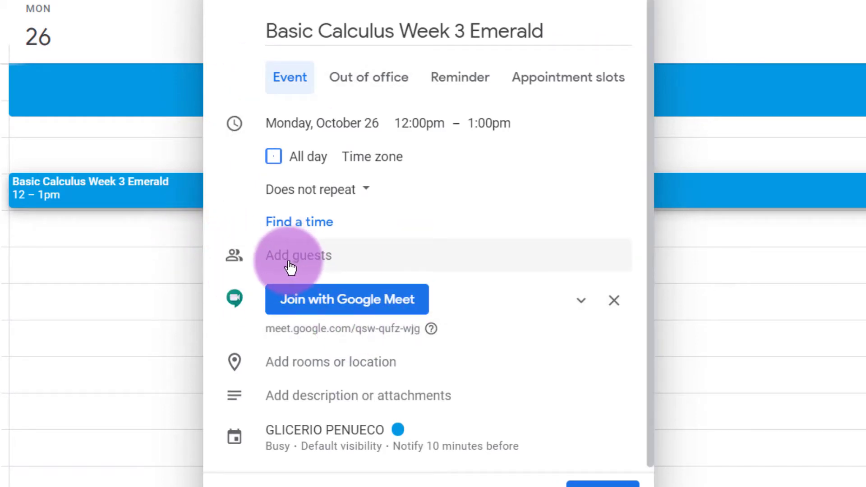
{"action": "left_click", "coordinate": [307, 264]}
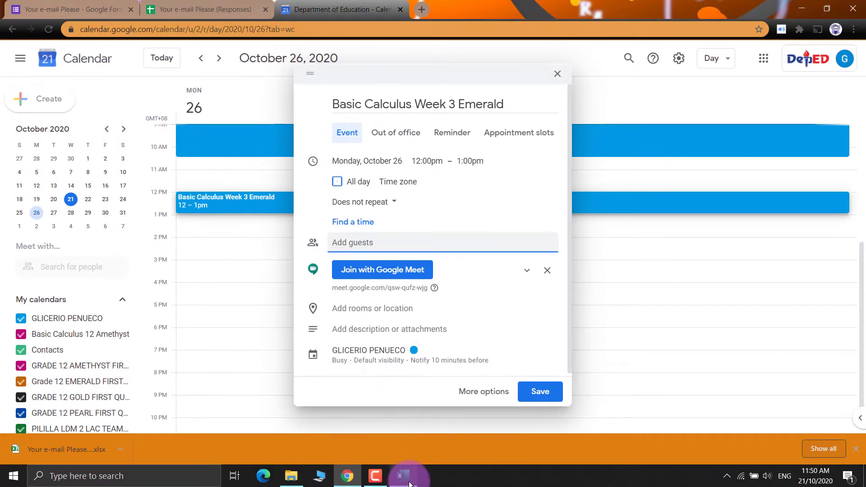
- Switch to the Excel workbook and copy all email addresses in B2:B47 of the Emerald sheet
{"action": "left_click", "coordinate": [410, 484]}
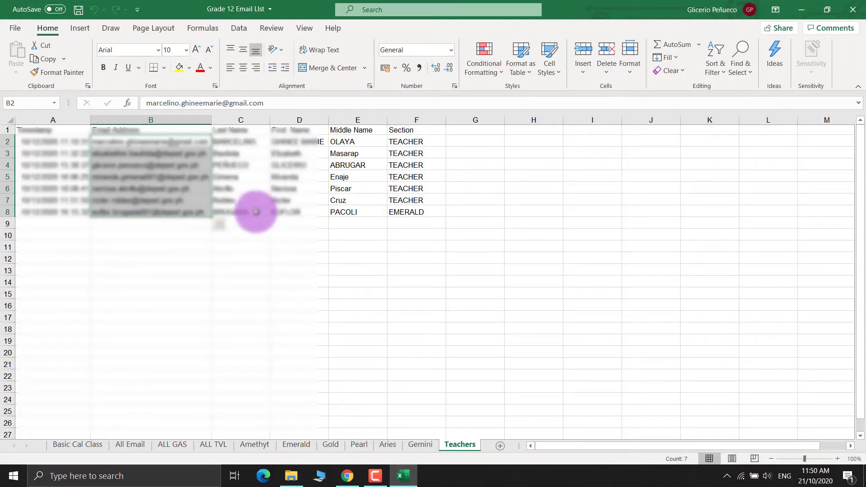
{"action": "left_click", "coordinate": [295, 445]}
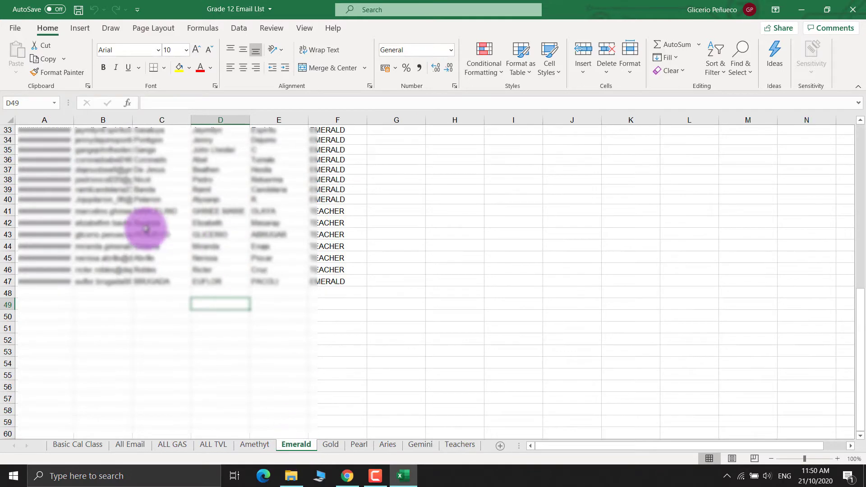
{"action": "scroll", "coordinate": [160, 318], "scroll_direction": "up", "scroll_amount": 7}
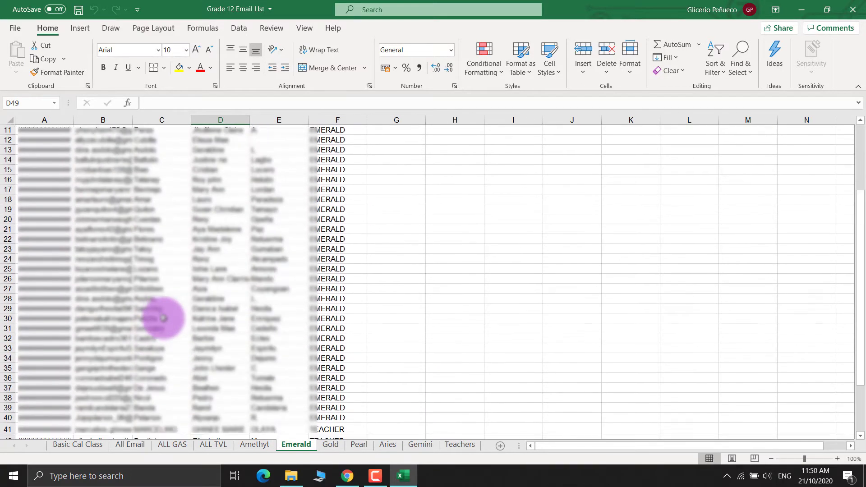
{"action": "left_click_drag", "start_coordinate": [104, 141], "coordinate": [109, 417]}
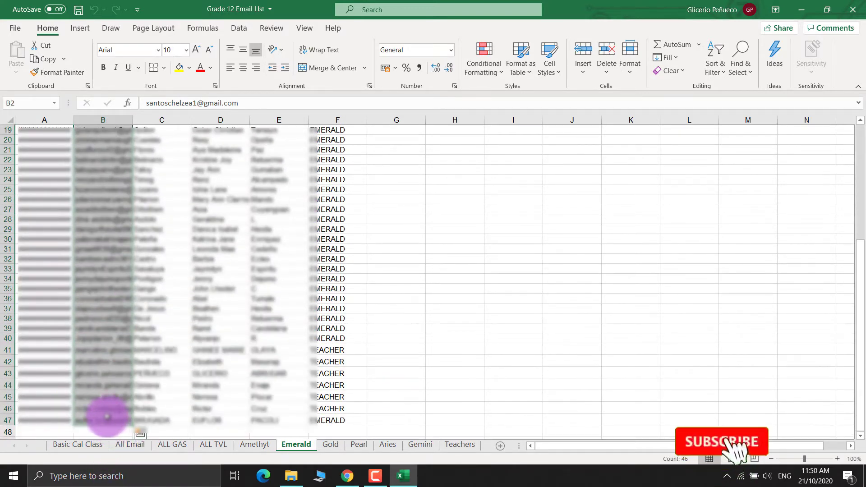
{"action": "right_click", "coordinate": [107, 415]}
{"action": "left_click", "coordinate": [131, 155]}
{"action": "scroll", "coordinate": [212, 316], "scroll_direction": "up", "scroll_amount": 6}
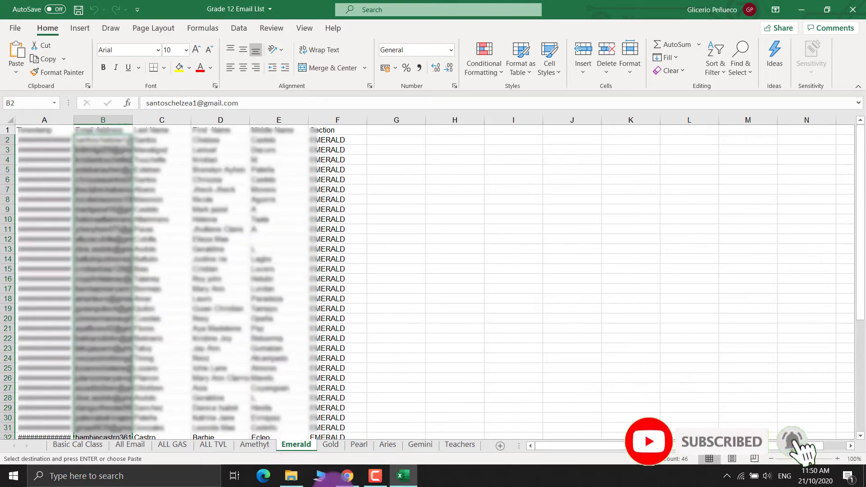
- Switch back to Google Calendar in Chrome and paste the copied email addresses as guests of the event
{"action": "left_click", "coordinate": [347, 477]}
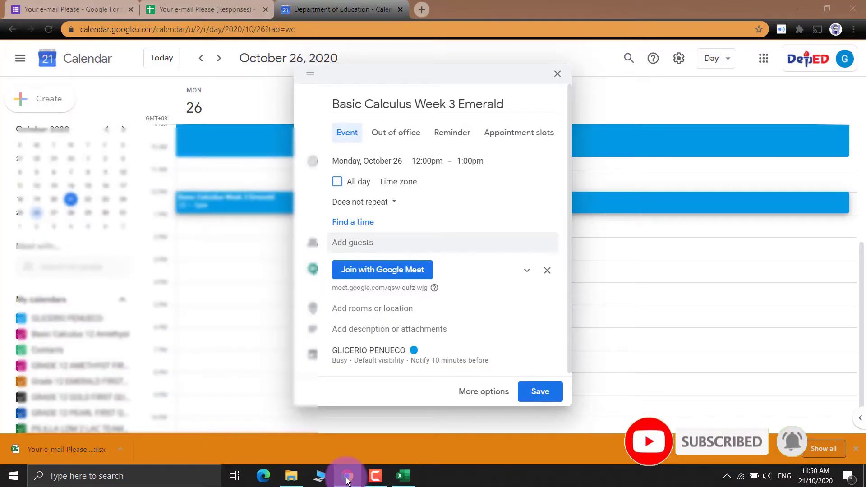
{"action": "left_click", "coordinate": [356, 243]}
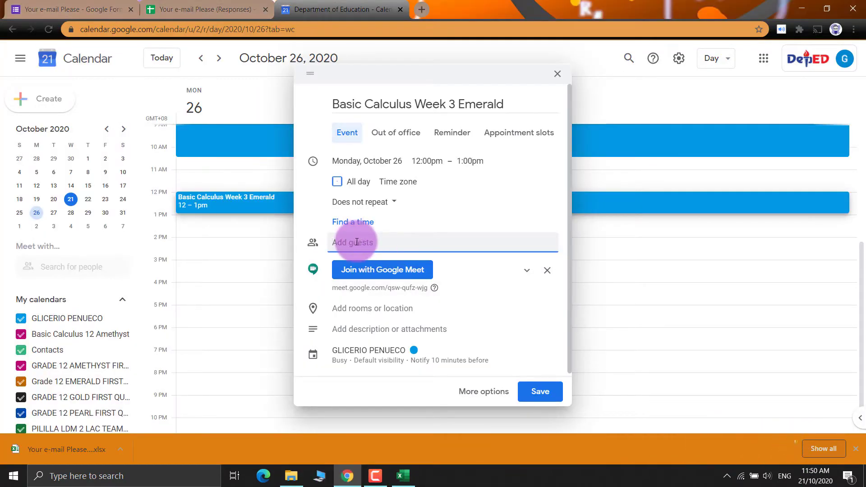
{"action": "right_click", "coordinate": [356, 242]}
{"action": "left_click", "coordinate": [394, 330]}
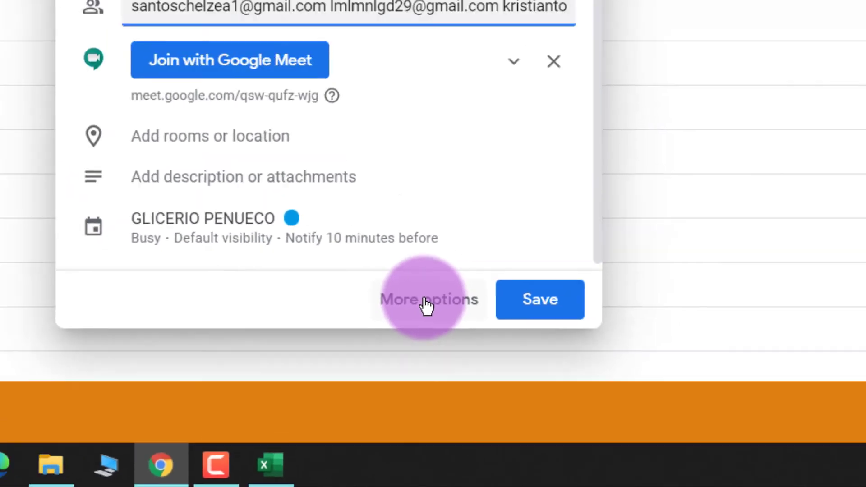
- Open the event's full options and turn off the "Invite others" guest permission
{"action": "left_click", "coordinate": [381, 233]}
{"action": "scroll", "coordinate": [551, 367], "scroll_direction": "down", "scroll_amount": 10}
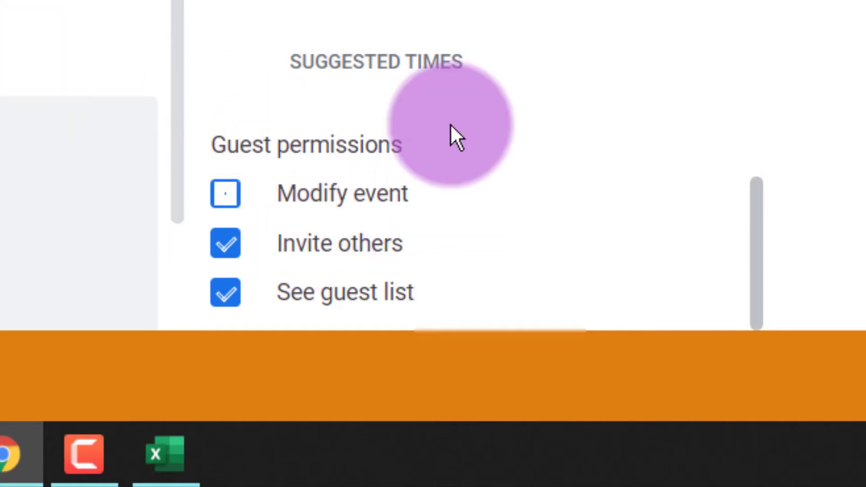
{"action": "left_click", "coordinate": [228, 259]}
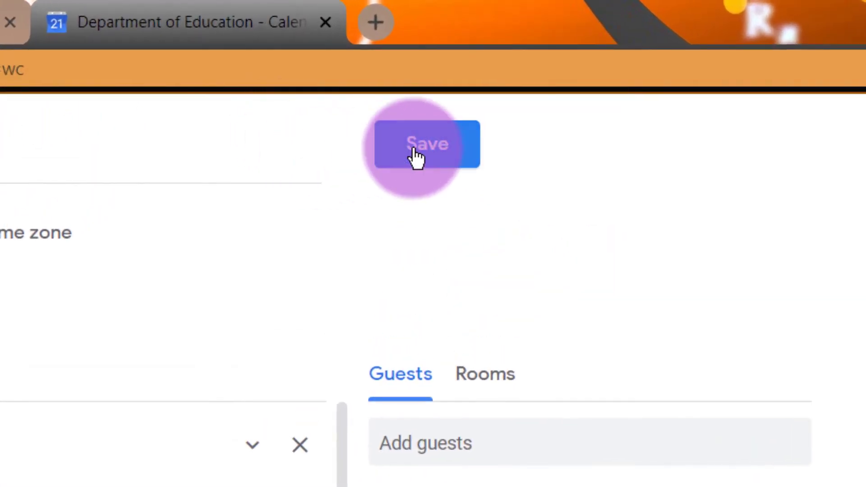
- Save the event, sending invitation emails to its guests and confirming the invitation of external guests
{"action": "left_click", "coordinate": [415, 156]}
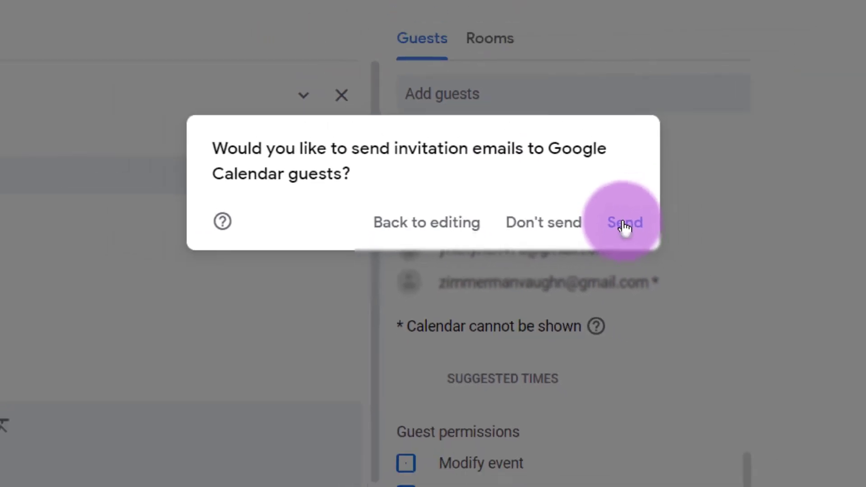
{"action": "left_click", "coordinate": [625, 223]}
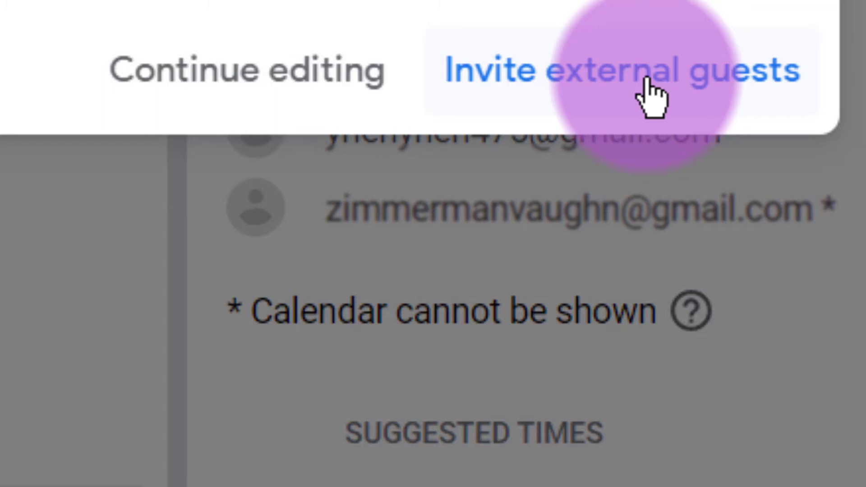
{"action": "left_click", "coordinate": [649, 96]}
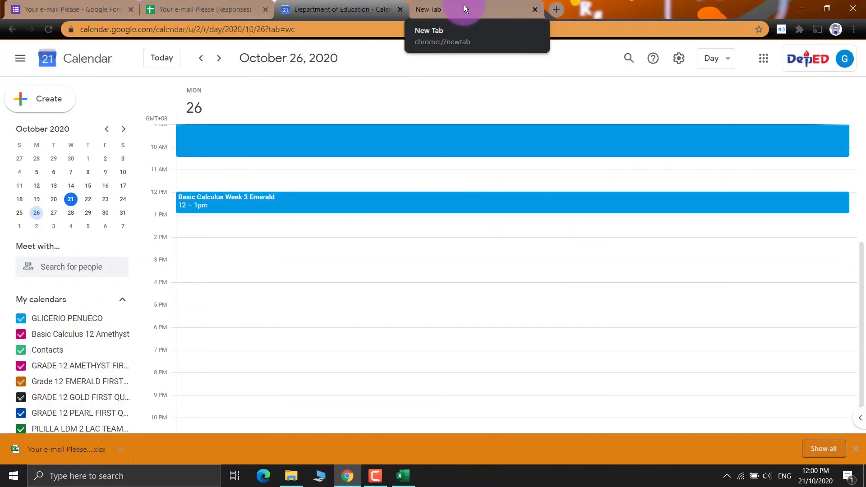
- Switch to the new Chrome tab, change to the Department of Education Google account and open Google Meet
{"action": "left_click", "coordinate": [464, 8]}
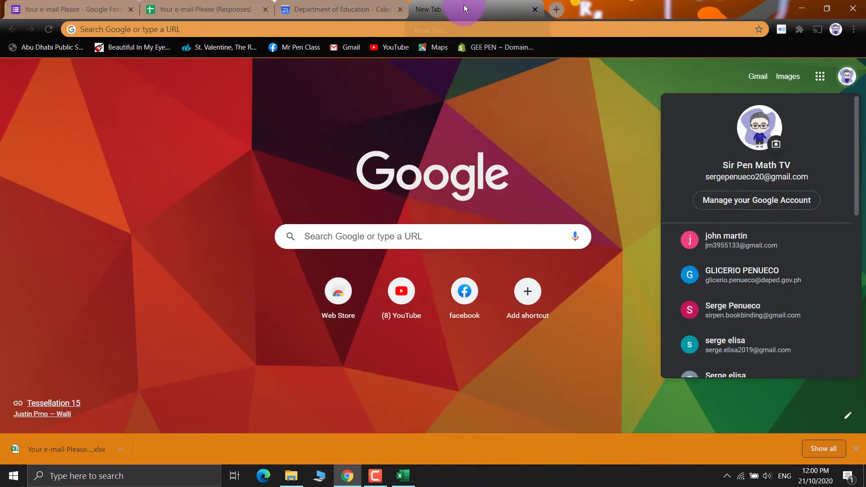
{"action": "left_click", "coordinate": [845, 76]}
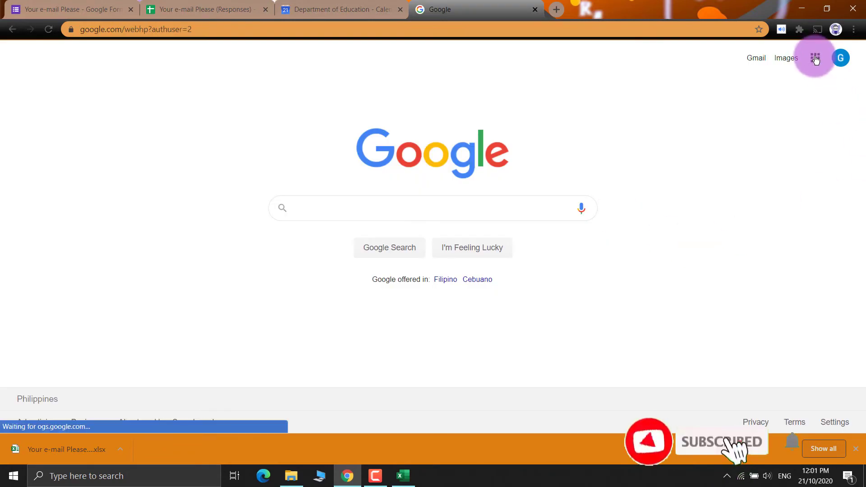
{"action": "left_click", "coordinate": [815, 60]}
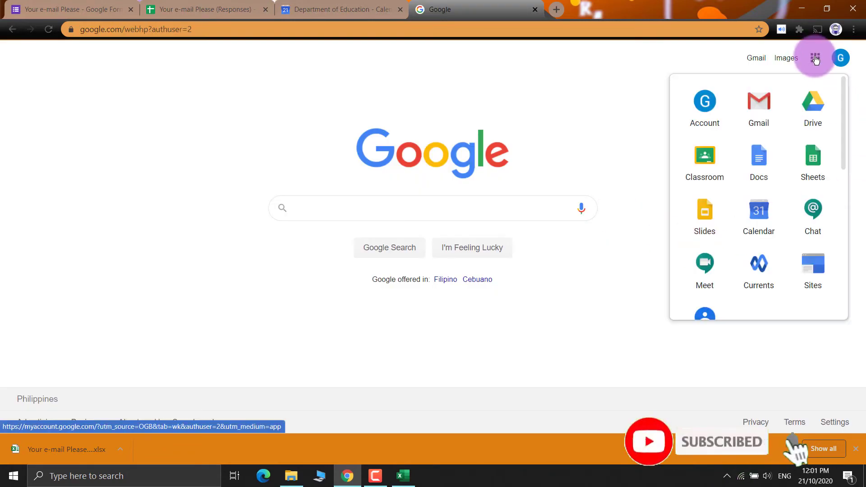
{"action": "left_click", "coordinate": [702, 268]}
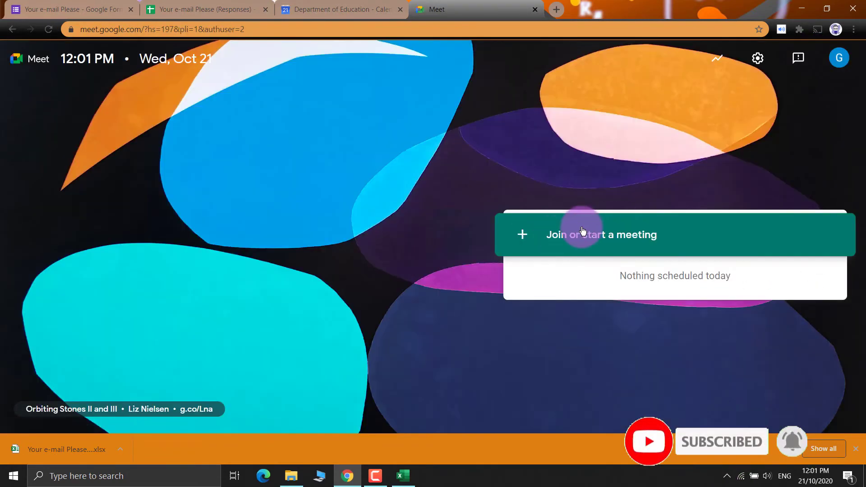
- Start a meeting with the nickname "BasicCal" and join it
{"action": "left_click", "coordinate": [518, 231]}
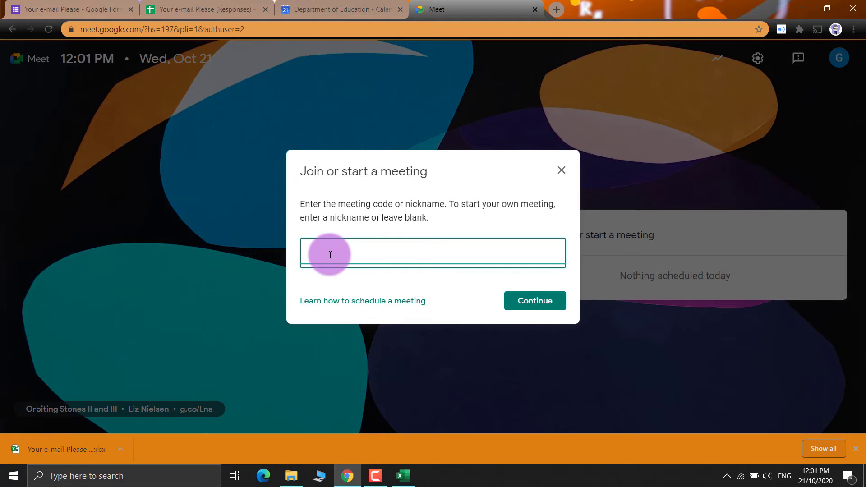
{"action": "type", "text": "BasicCal"}
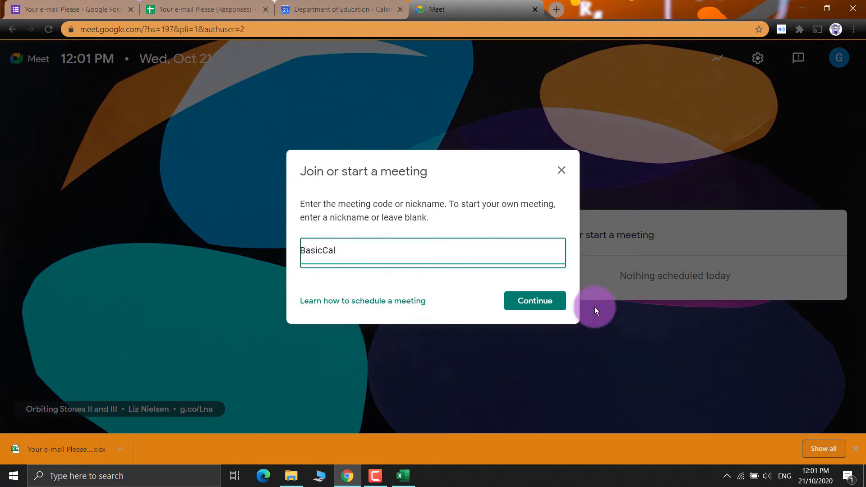
{"action": "left_click", "coordinate": [525, 302]}
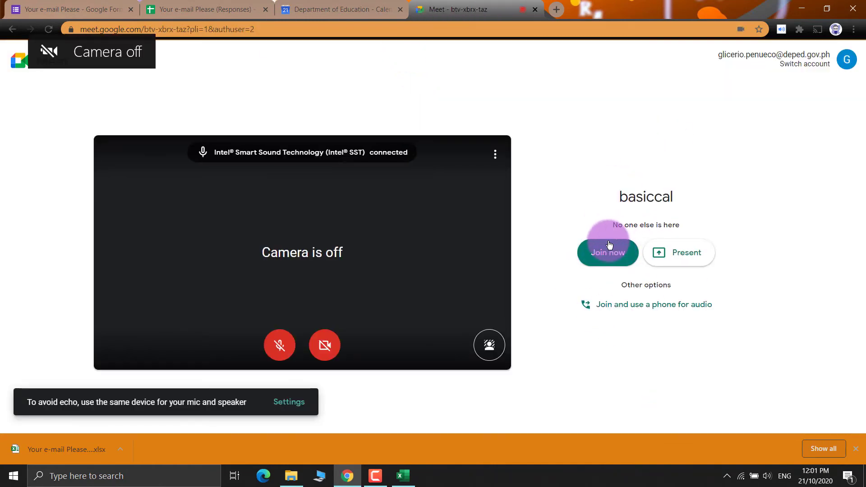
{"action": "left_click", "coordinate": [610, 253]}
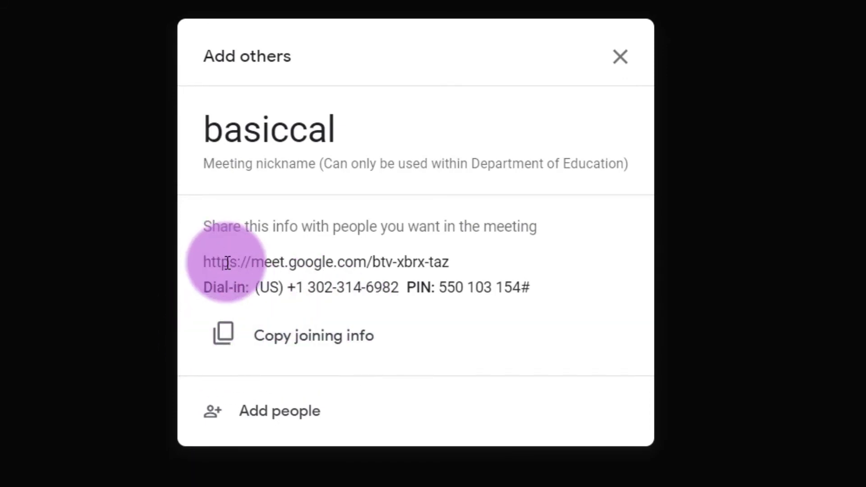
- Show the option to add people from the meeting's joining information, then close it
{"action": "left_click", "coordinate": [239, 419]}
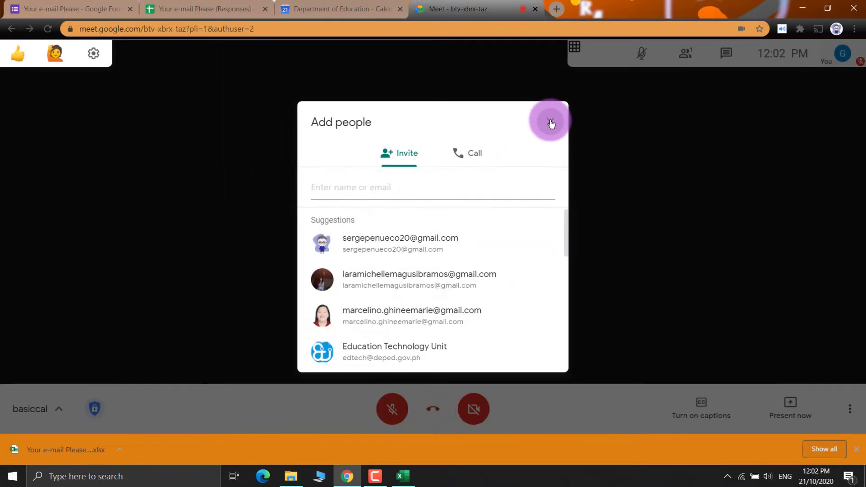
{"action": "left_click", "coordinate": [635, 17]}
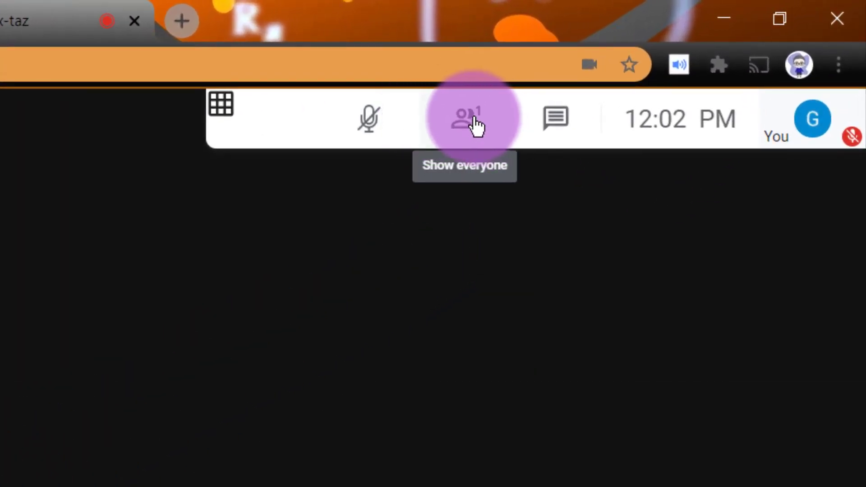
- Open the invitation form from the meeting's participant list and switch to the Emerald email list in Excel
{"action": "left_click", "coordinate": [470, 126]}
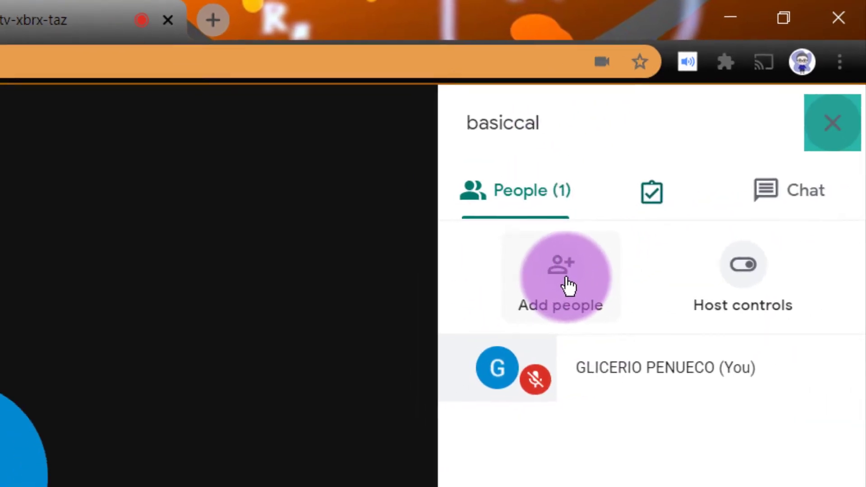
{"action": "left_click", "coordinate": [569, 285]}
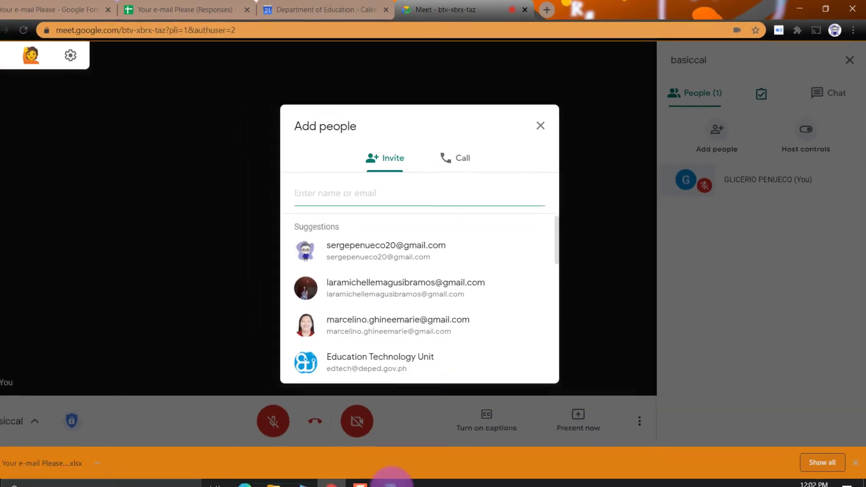
{"action": "left_click", "coordinate": [405, 477]}
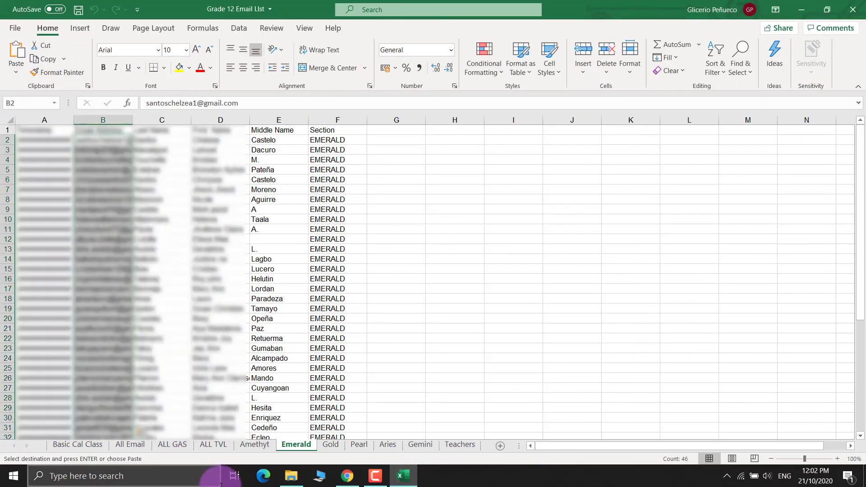